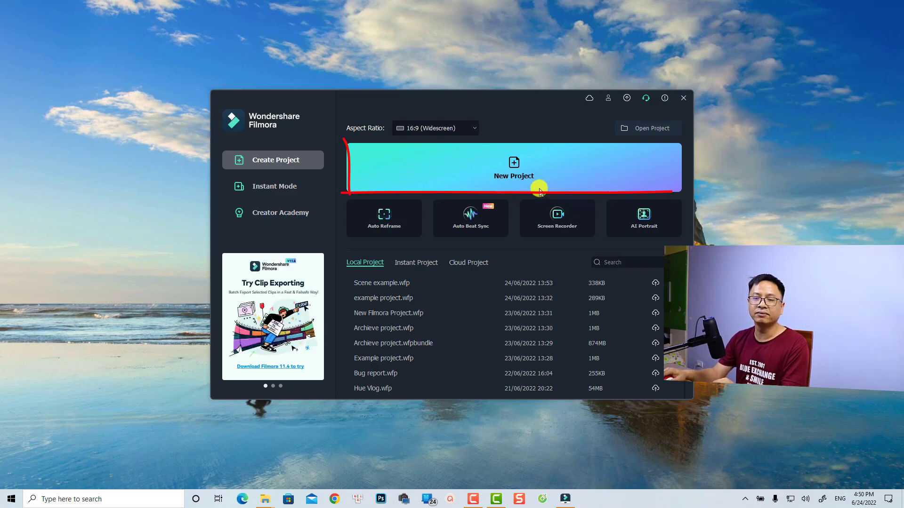
# Create a new 16:9 project and import My Video-1.mp4 from the Export folder into the project media
pyautogui.click(500, 172)
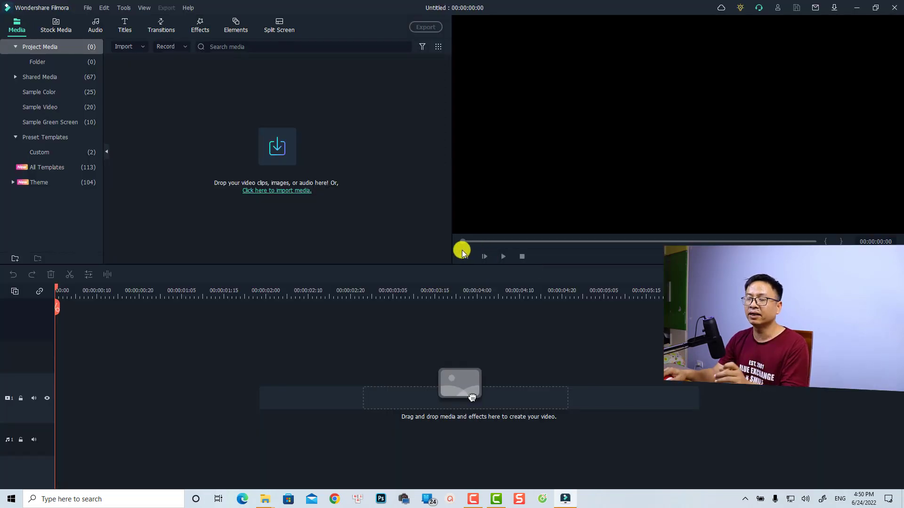
pyautogui.moveTo(266, 500)
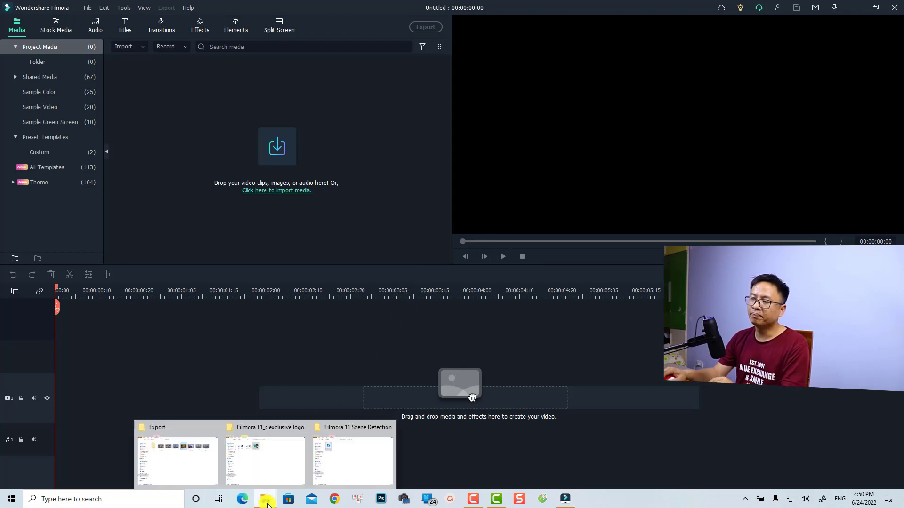
pyautogui.click(204, 459)
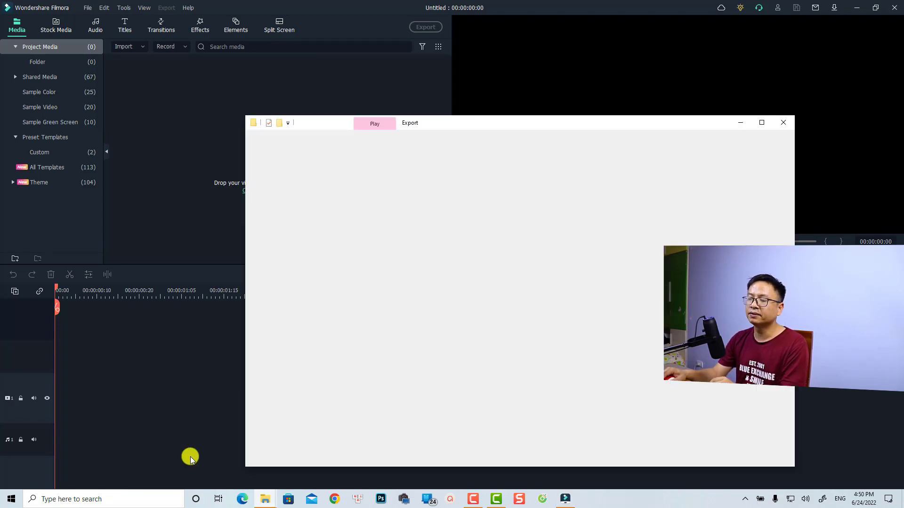
pyautogui.click(592, 276)
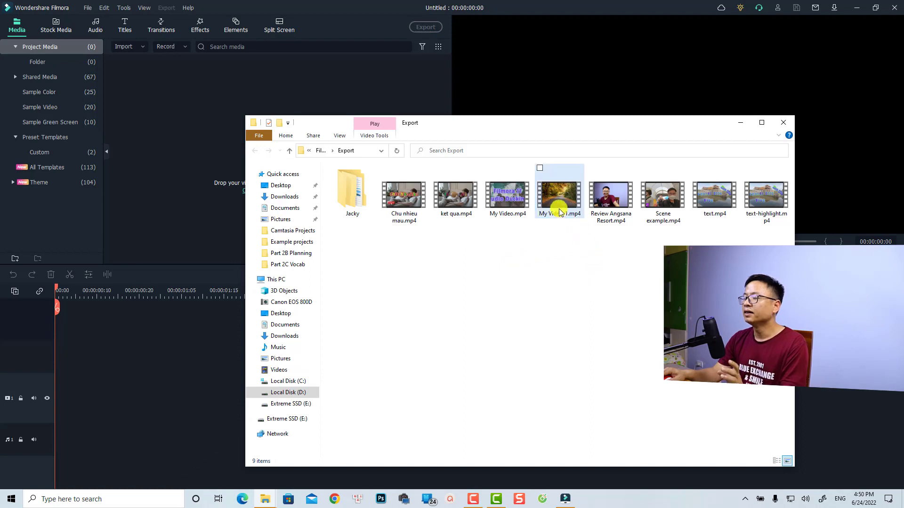
pyautogui.moveTo(557, 209); pyautogui.dragTo(198, 160)
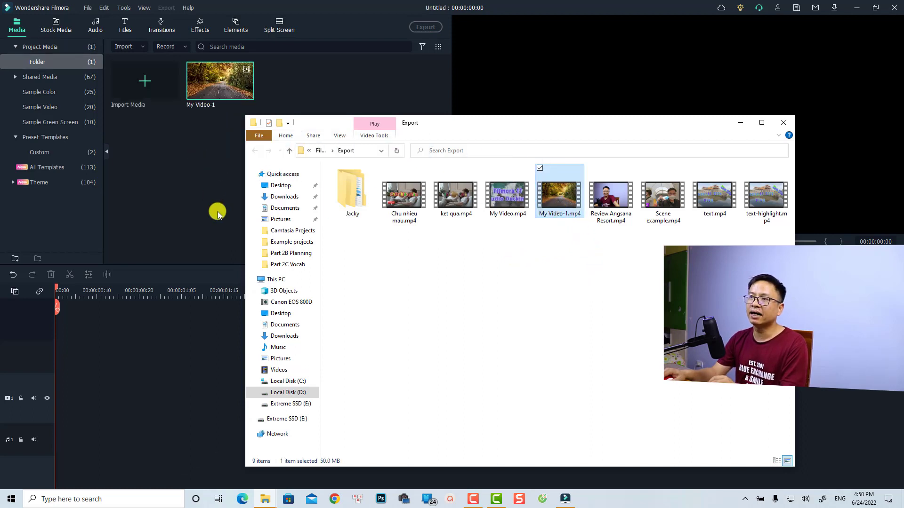
pyautogui.click(208, 208)
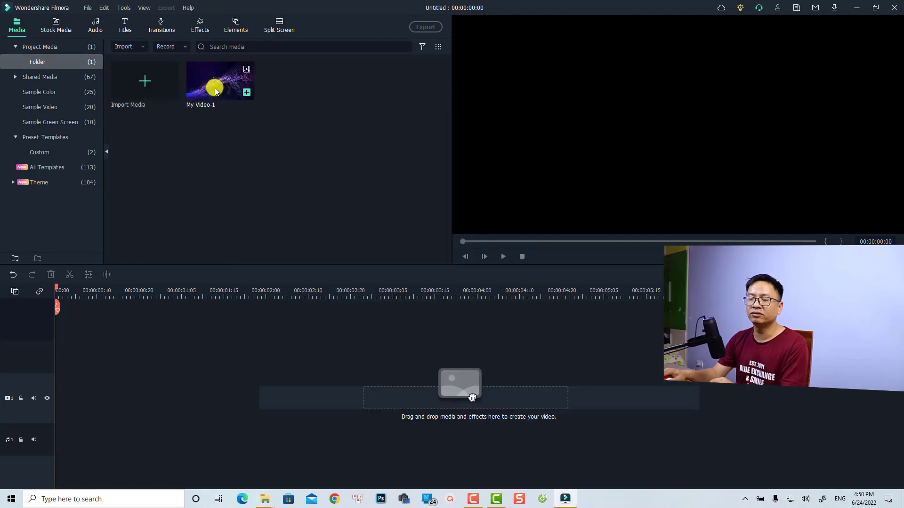
# Place the My Video-1 clip at the start of the first video track
pyautogui.moveTo(215, 91); pyautogui.dragTo(58, 399)
pyautogui.click(485, 265)
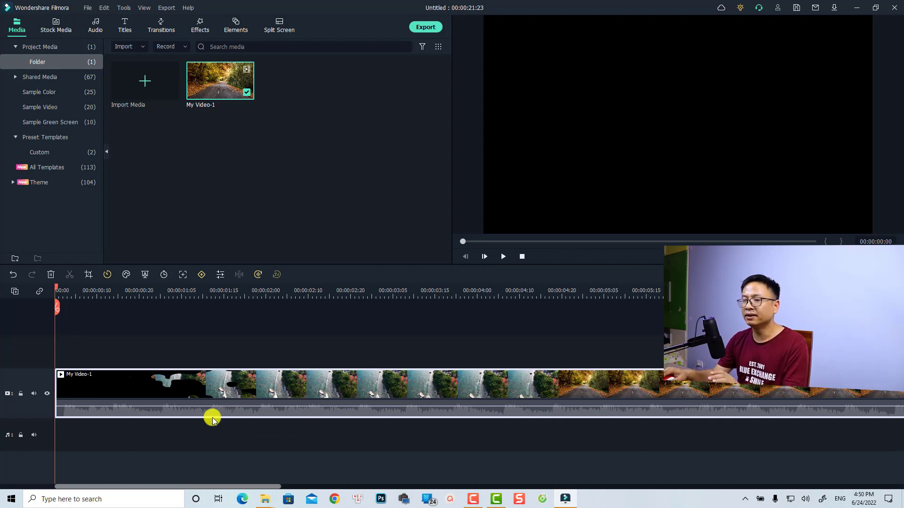
# Play through the My Video-1 clip on the timeline, pausing in each scene to examine where the footage changes
pyautogui.press('space')
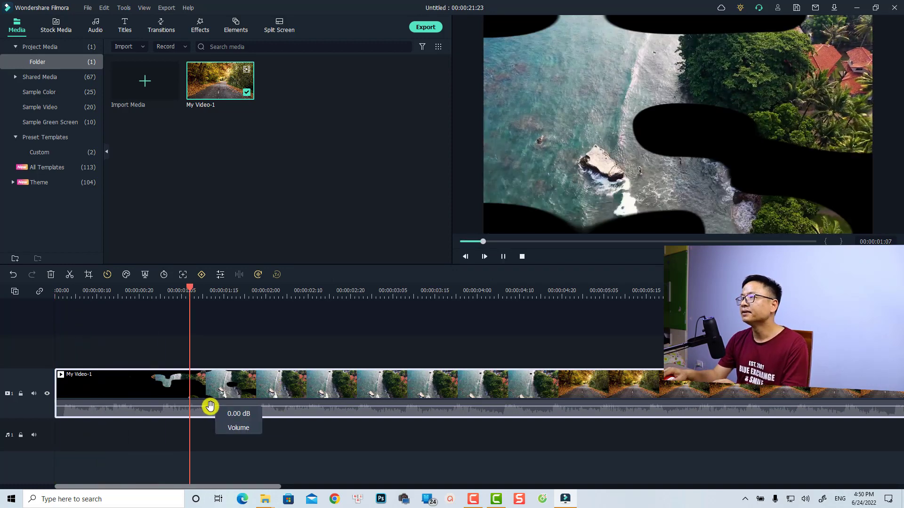
pyautogui.press('space')
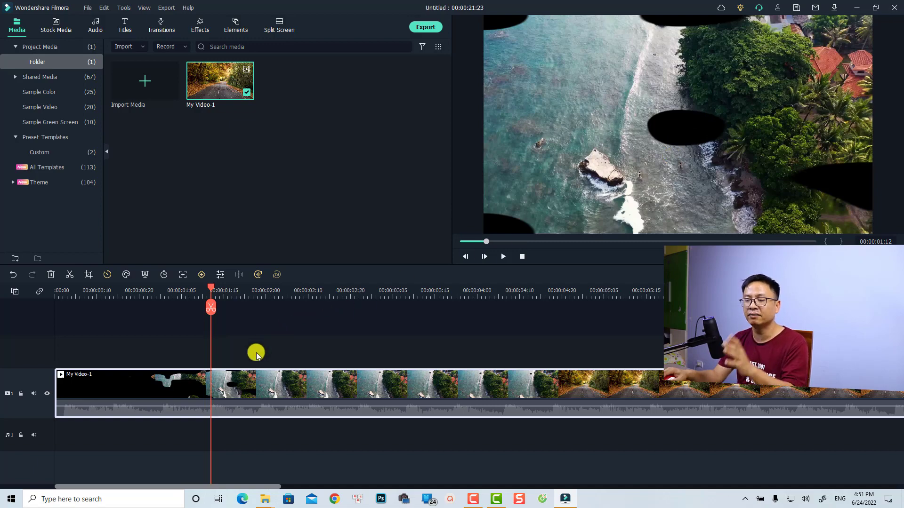
pyautogui.press('space')
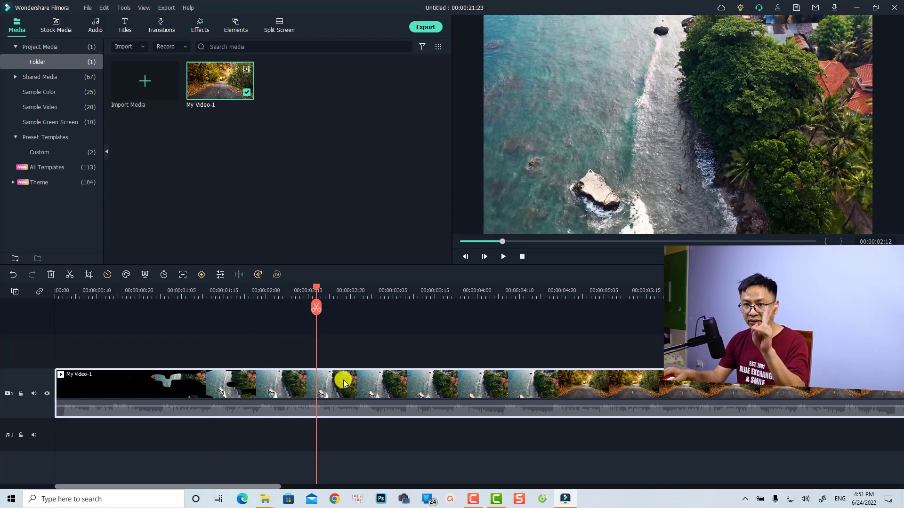
pyautogui.press('space')
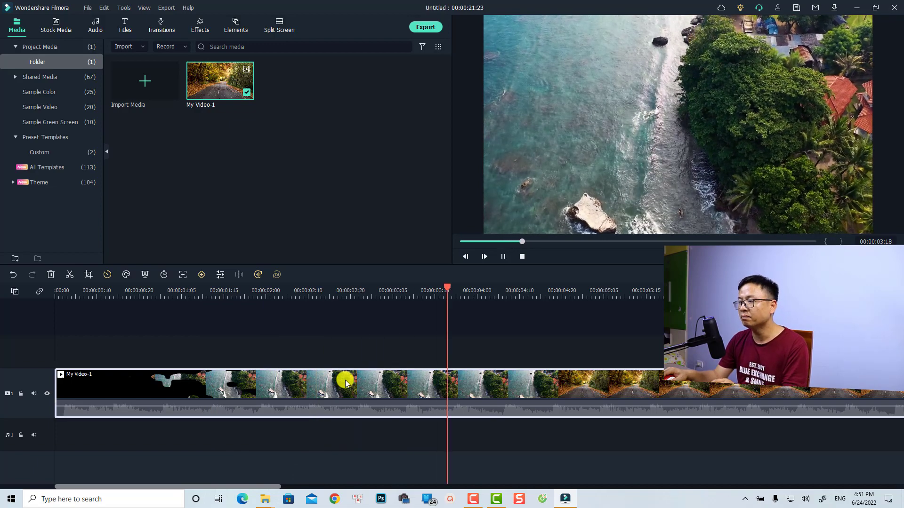
pyautogui.press('space')
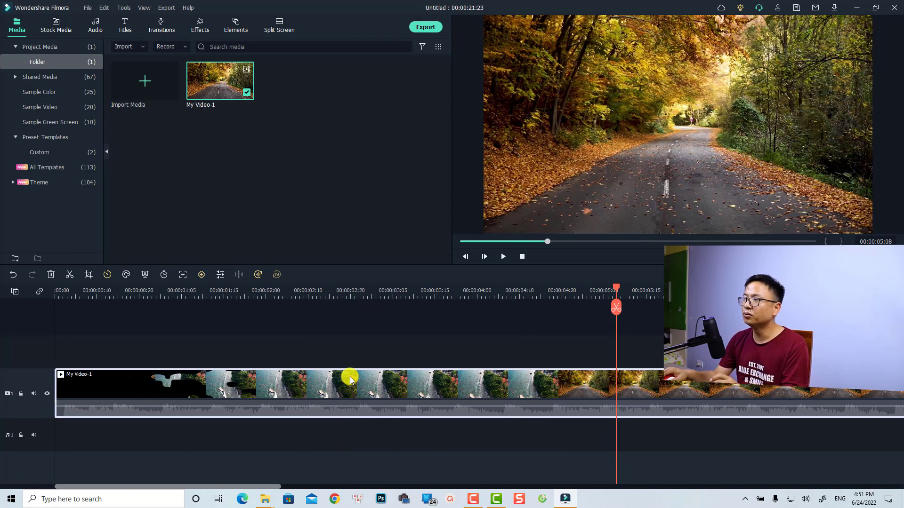
pyautogui.press('space')
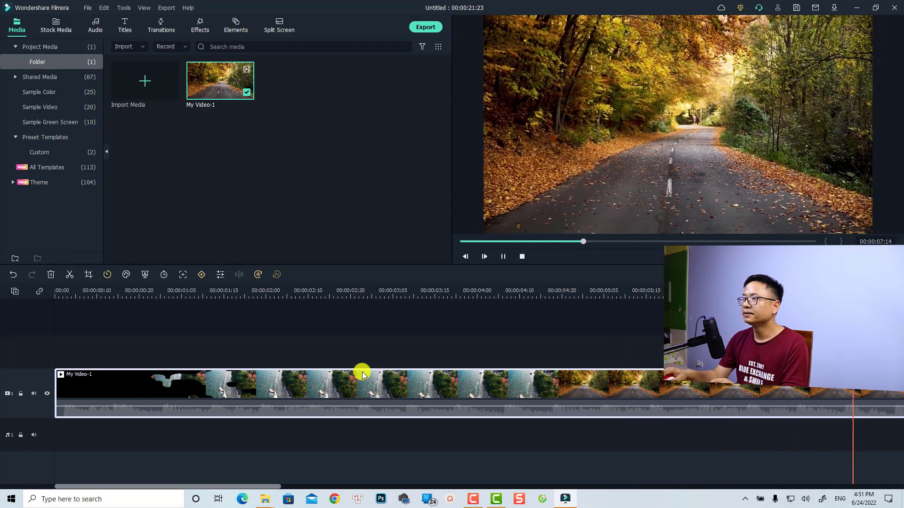
pyautogui.press('space')
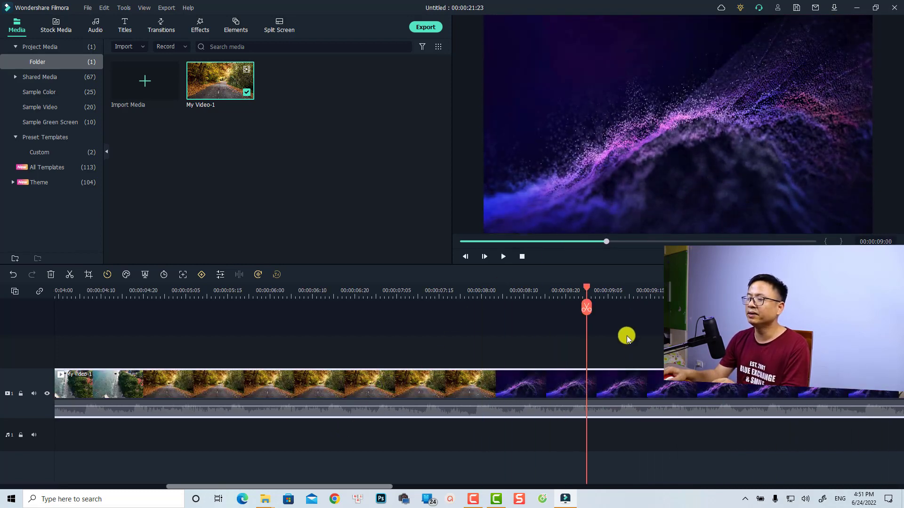
pyautogui.press('space')
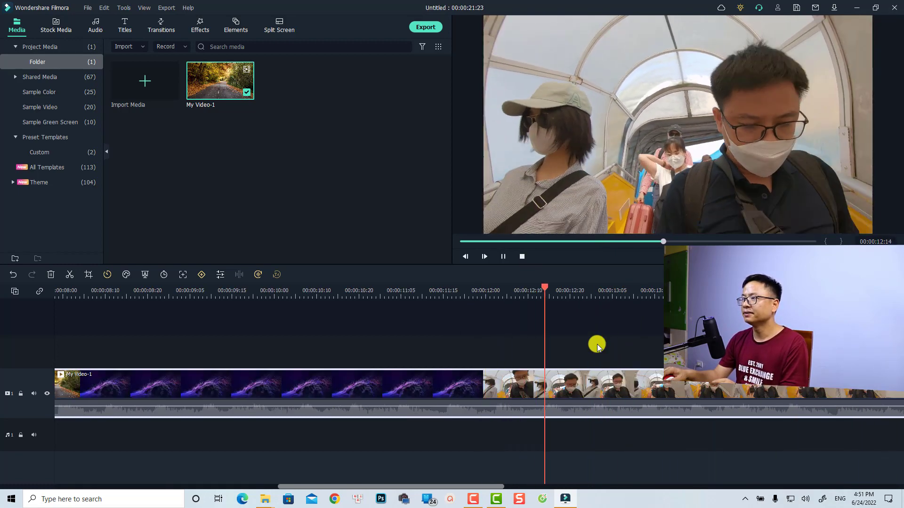
pyautogui.press('space')
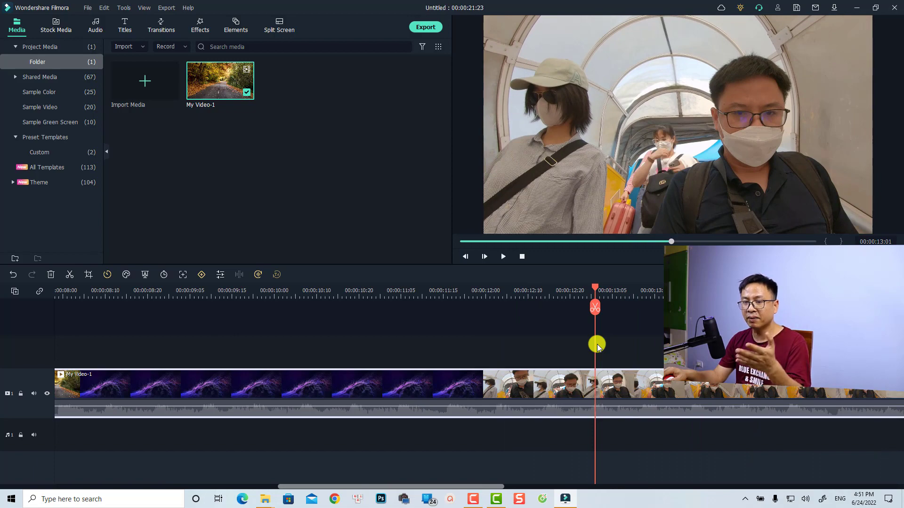
pyautogui.press('space')
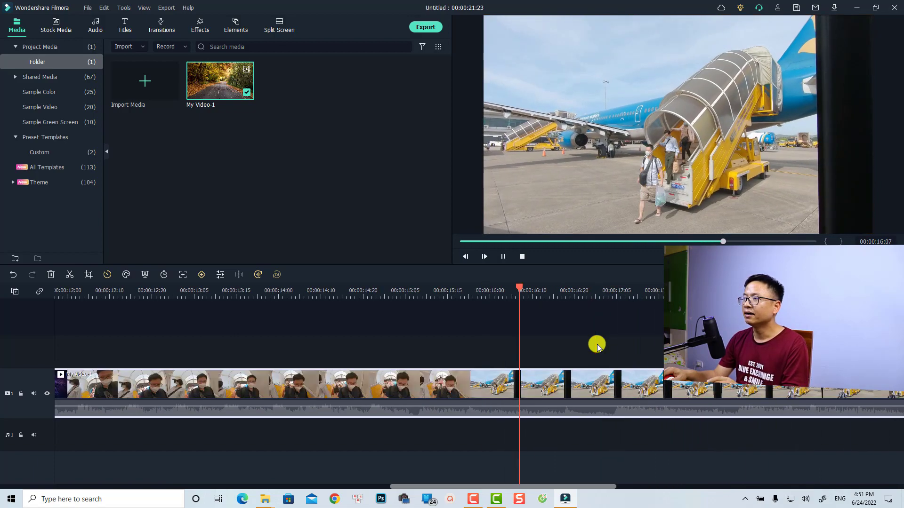
pyautogui.press('space')
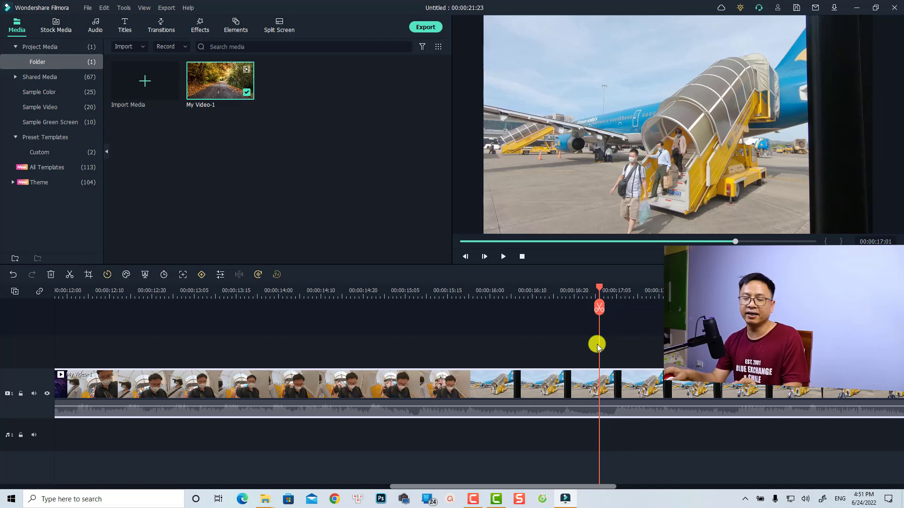
pyautogui.press('space')
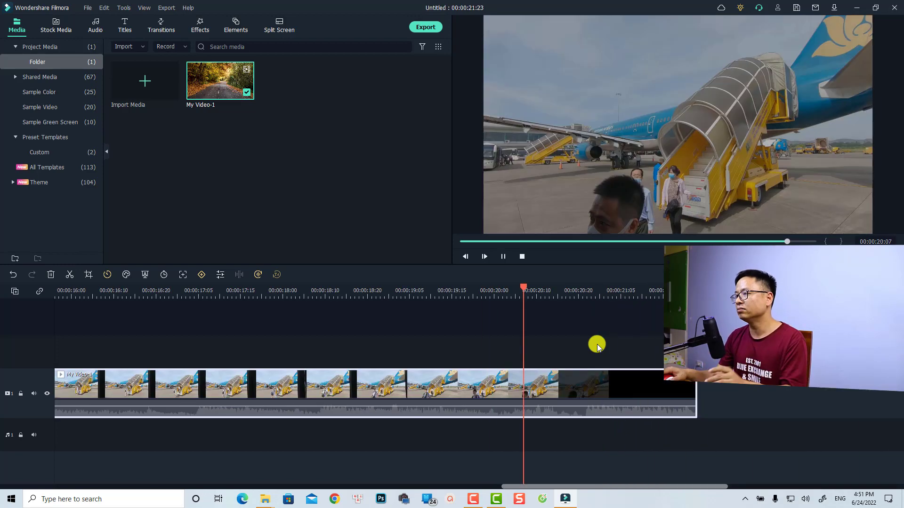
pyautogui.press('space')
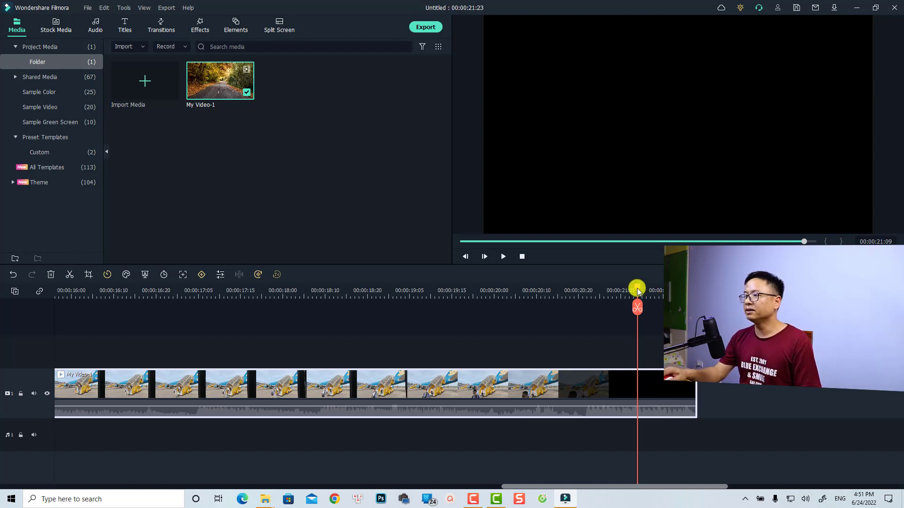
# Split the My Video-1 clip on the timeline at 00:00:18:12
pyautogui.moveTo(638, 292); pyautogui.dragTo(331, 330)
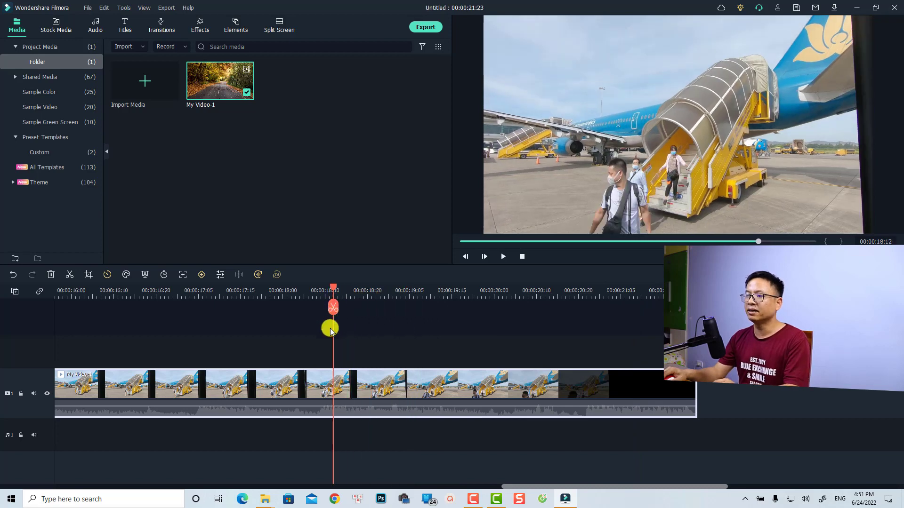
pyautogui.click(332, 310)
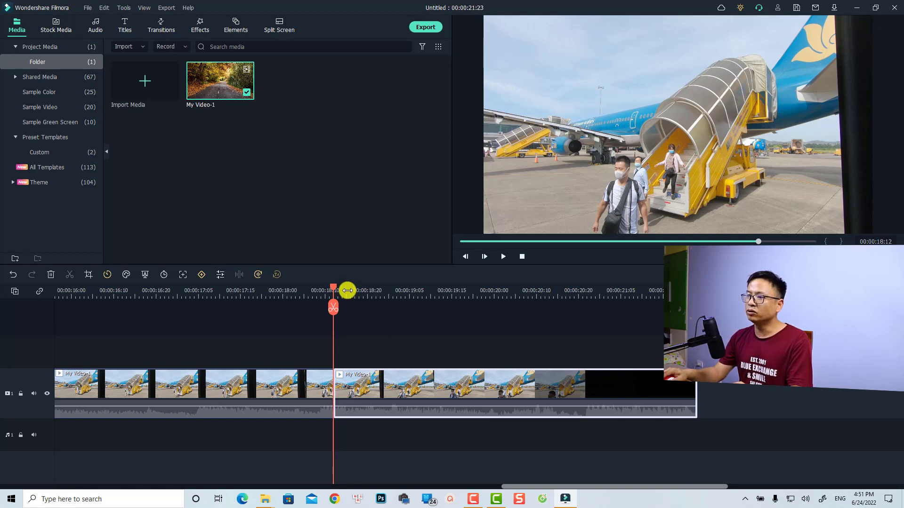
# Examine the frames around the split point one by one to check where the cut should fall
pyautogui.moveTo(347, 290); pyautogui.dragTo(527, 295)
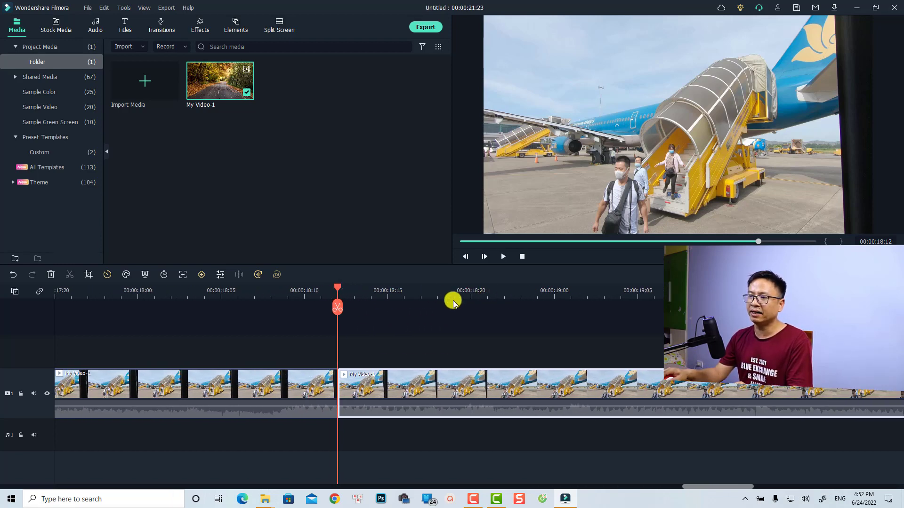
pyautogui.press('Right')
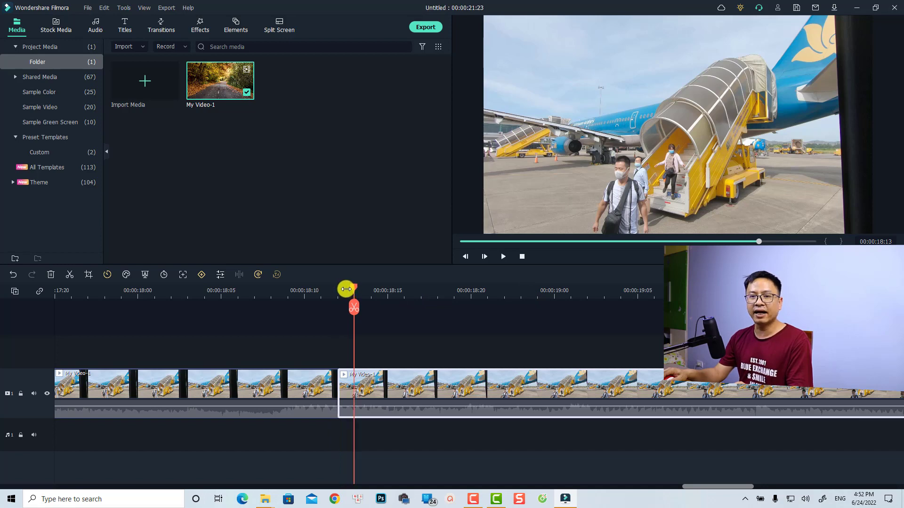
pyautogui.moveTo(355, 292); pyautogui.dragTo(252, 311)
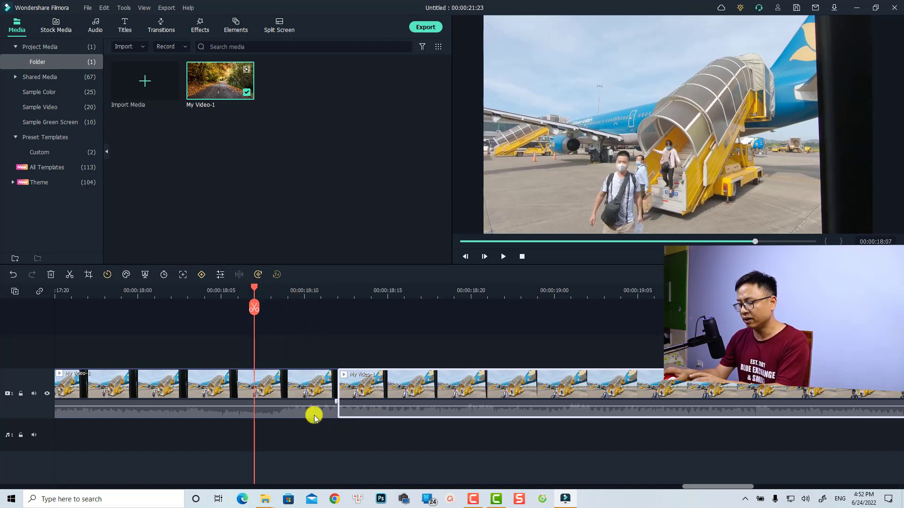
pyautogui.press('Left')
pyautogui.press('Left')
pyautogui.press('Left')
pyautogui.press('Left')
pyautogui.press('Left')
pyautogui.press('Right')
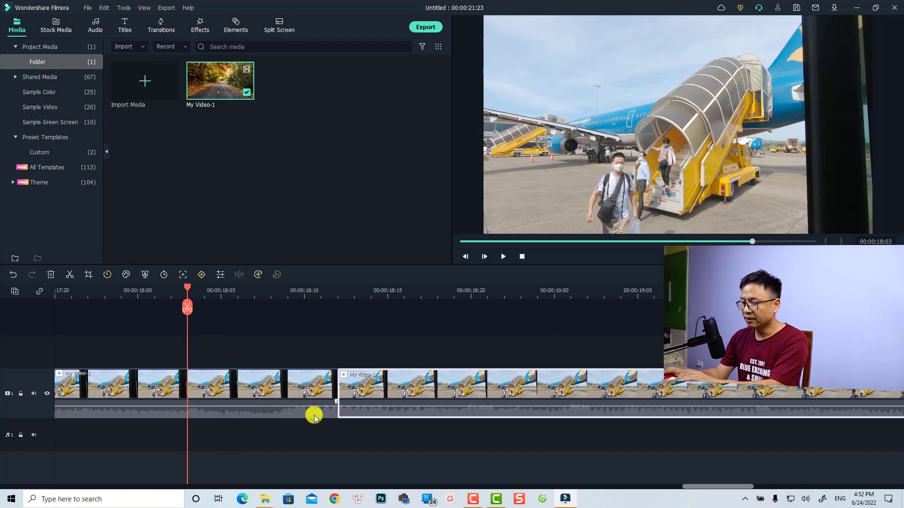
pyautogui.press('Right')
pyautogui.press('Right')
pyautogui.press('Right')
pyautogui.press('Right')
pyautogui.press('Right')
pyautogui.press('Right')
pyautogui.press('Right')
pyautogui.press('Right')
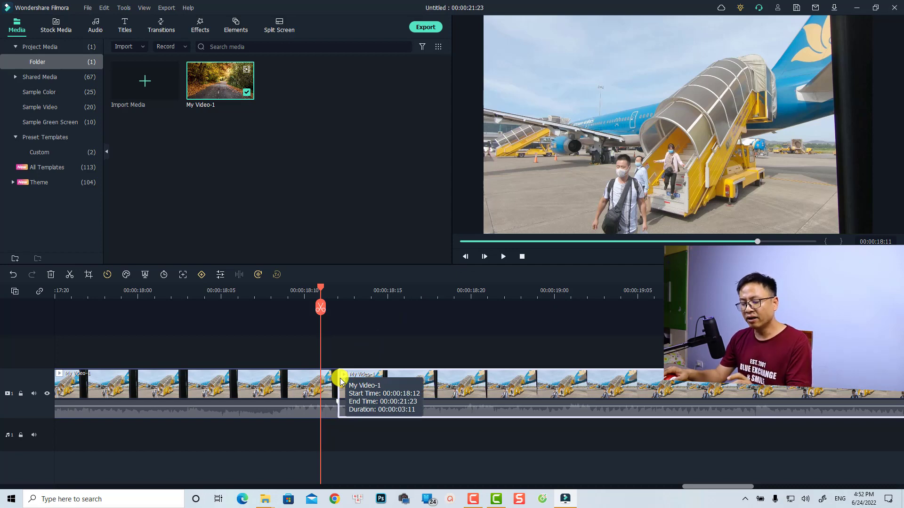
# Delete all clips from the timeline and run Scene Detection on My Video-1 in the project media
pyautogui.hotkey('ctrl', 'a')
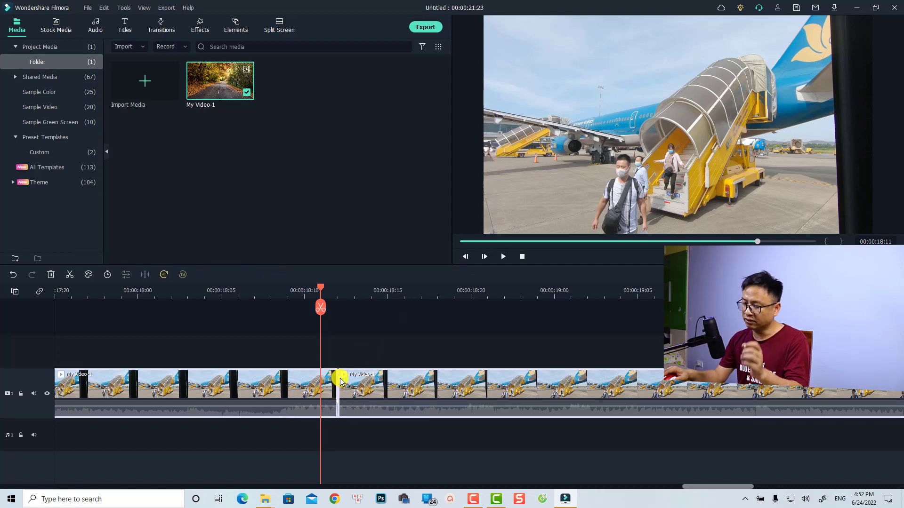
pyautogui.press('Delete')
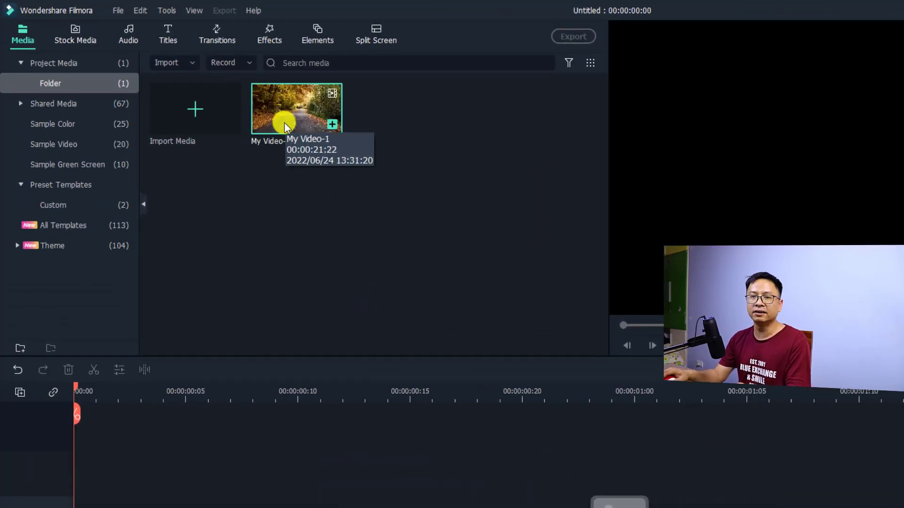
pyautogui.rightClick(284, 123)
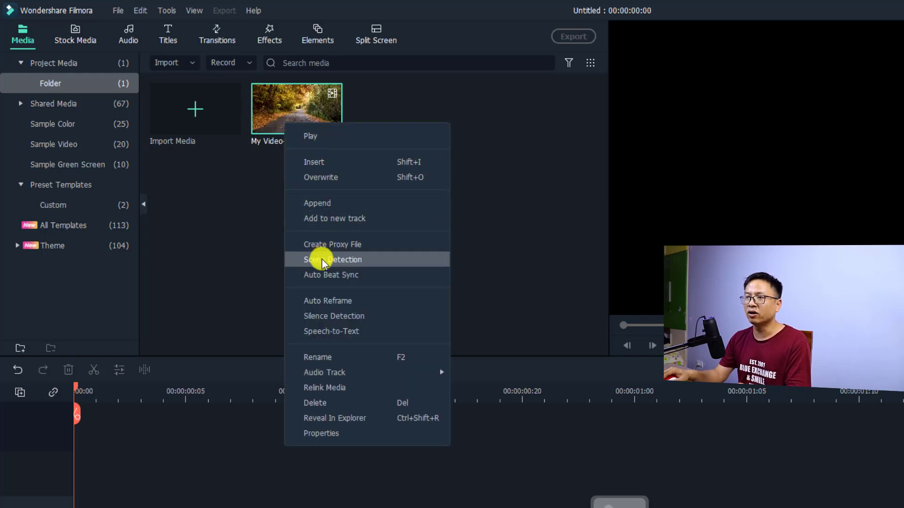
pyautogui.click(375, 260)
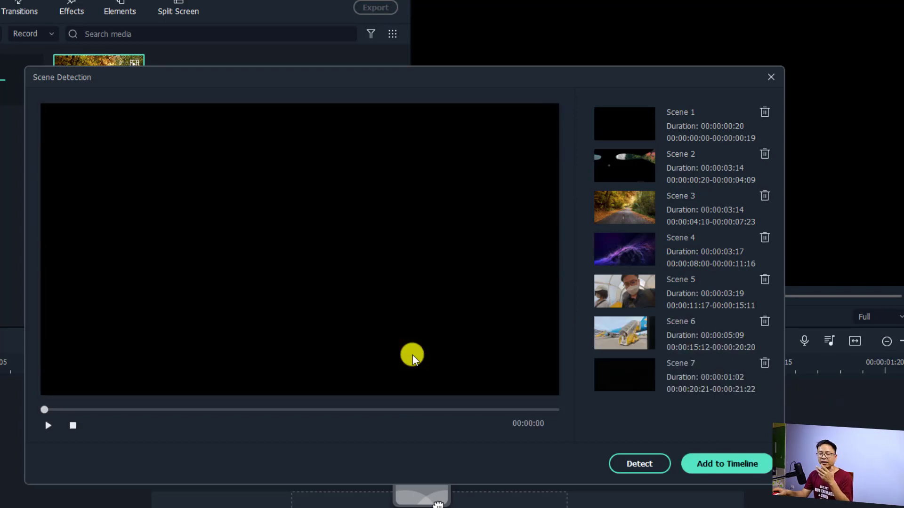
# Go through the detected scenes from Scene 1 to Scene 7 one by one, playing part of Scene 2 in the preview
pyautogui.click(654, 134)
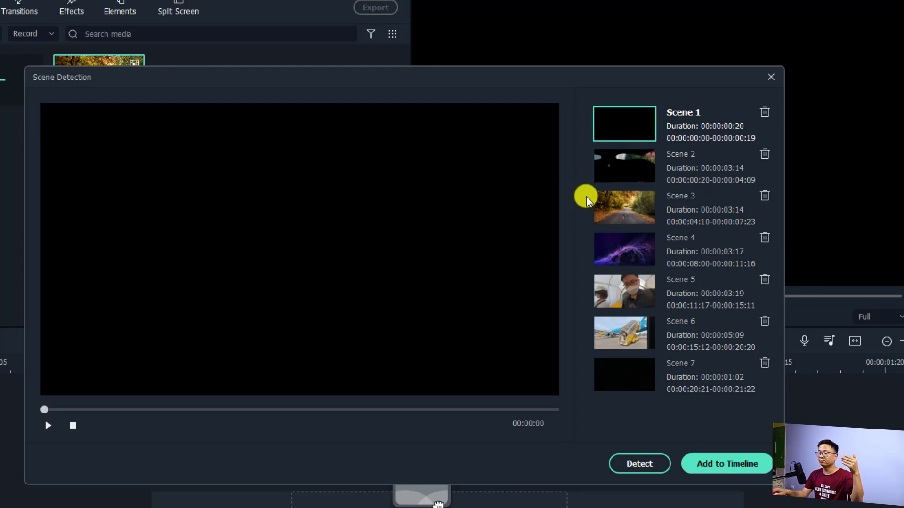
pyautogui.click(609, 175)
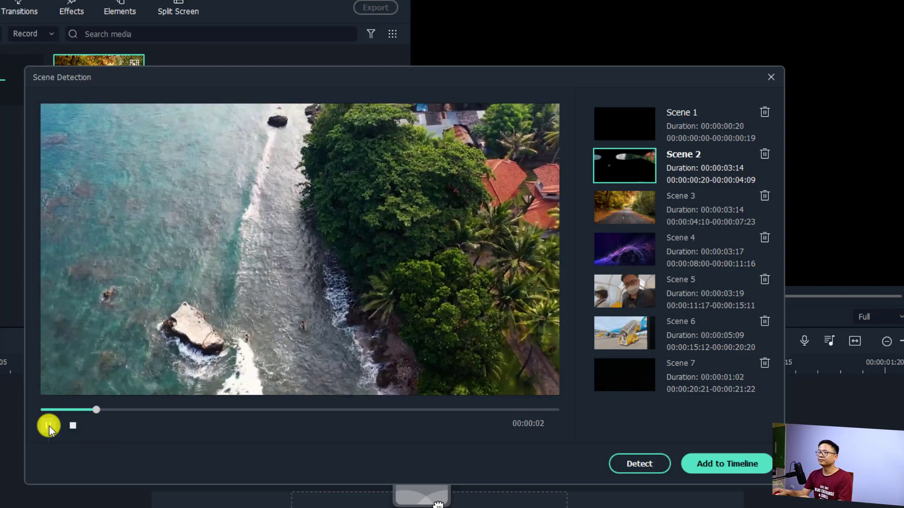
pyautogui.click(49, 425)
pyautogui.click(678, 216)
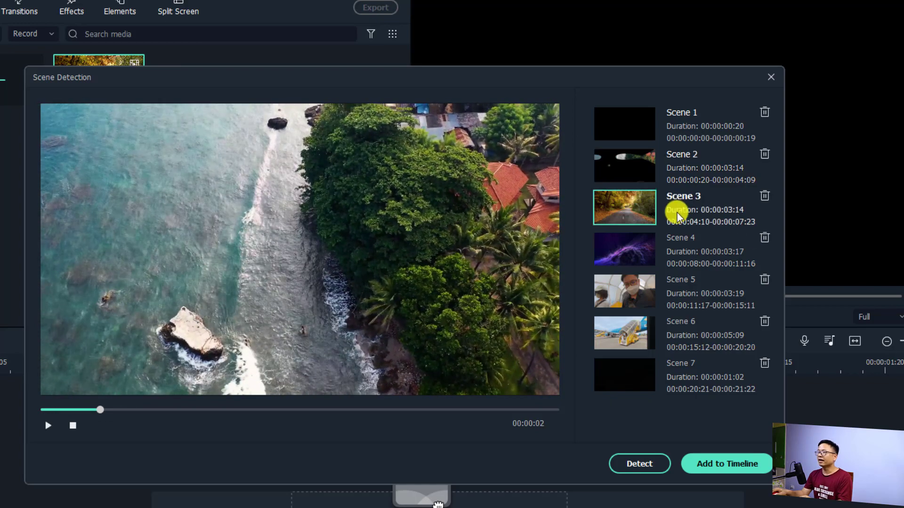
pyautogui.click(647, 257)
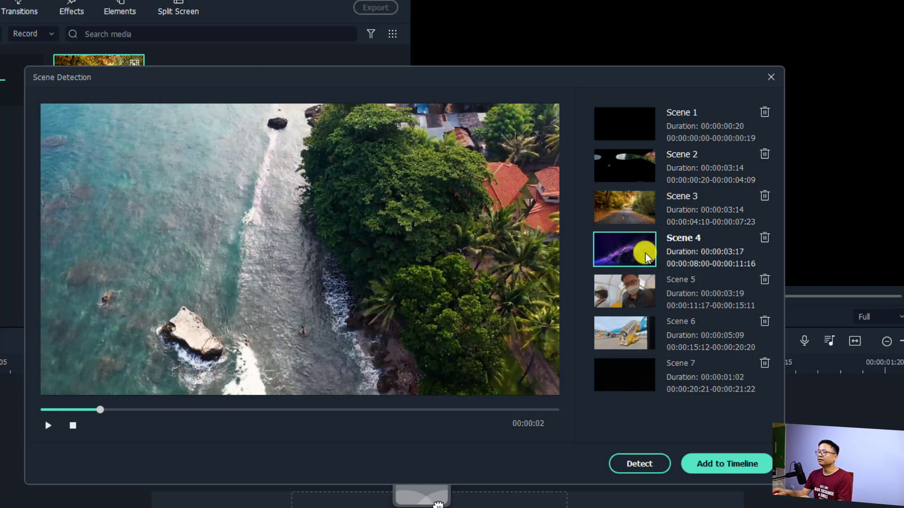
pyautogui.click(666, 298)
pyautogui.click(675, 333)
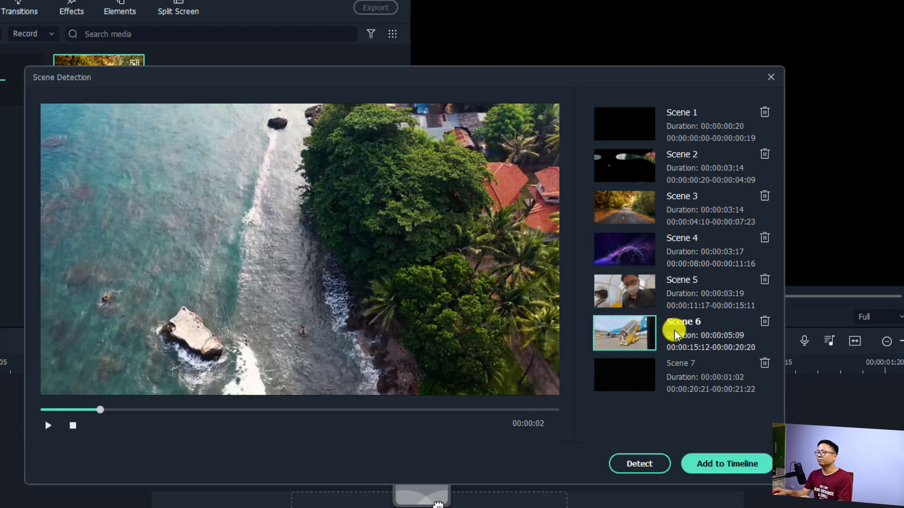
pyautogui.click(676, 372)
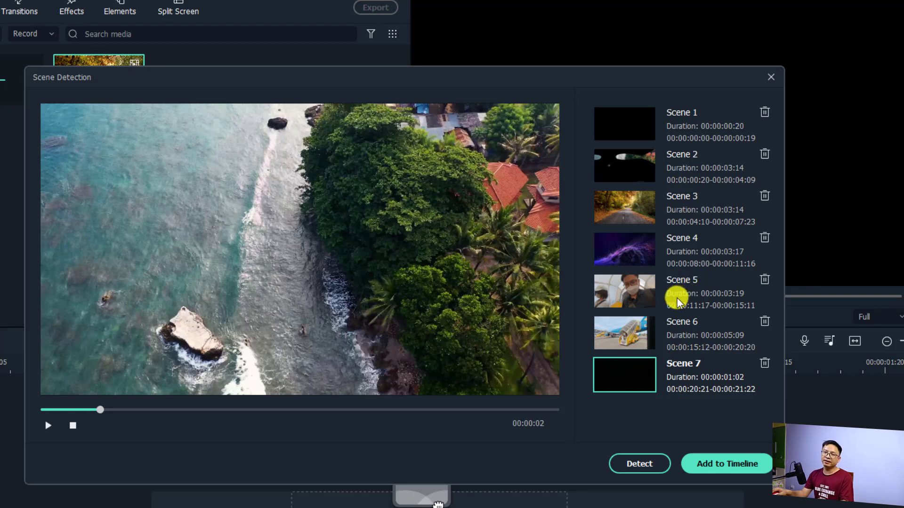
# Remove the black scenes at the start and end of the detected list and add the remaining scenes to the timeline
pyautogui.click(635, 120)
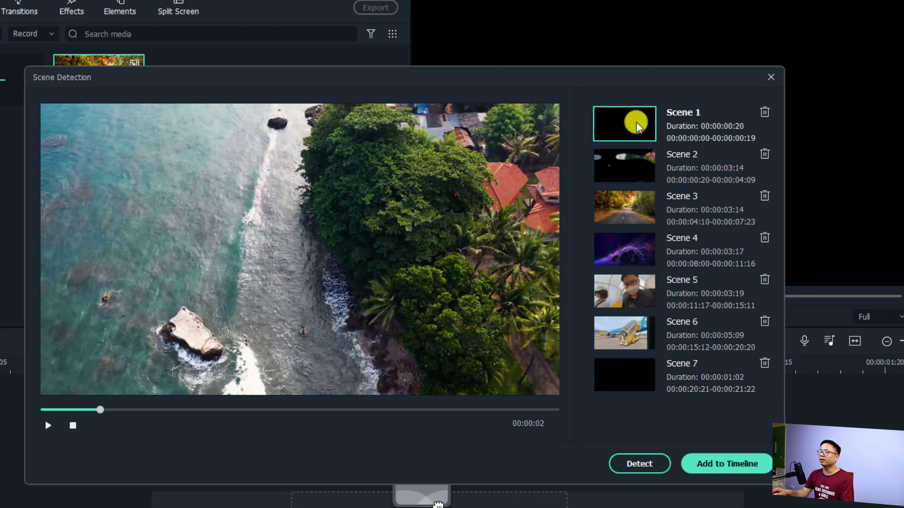
pyautogui.click(763, 112)
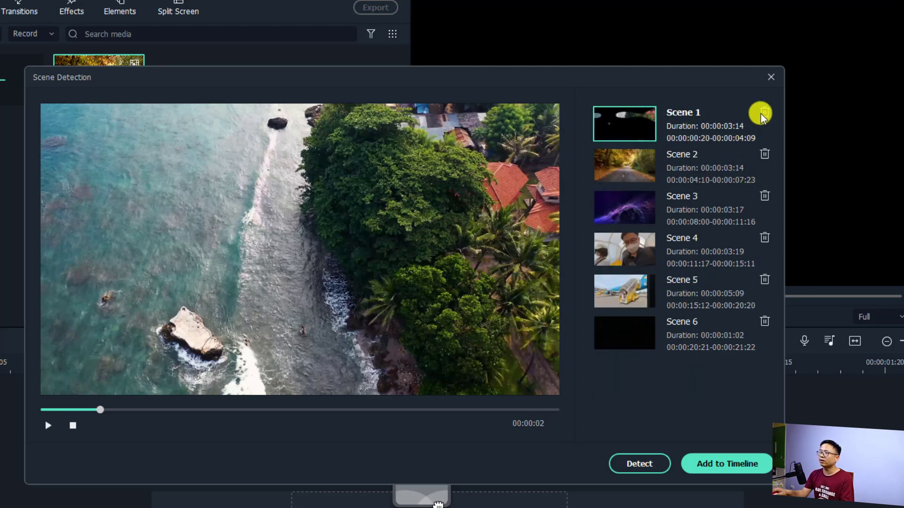
pyautogui.click(689, 347)
pyautogui.click(764, 324)
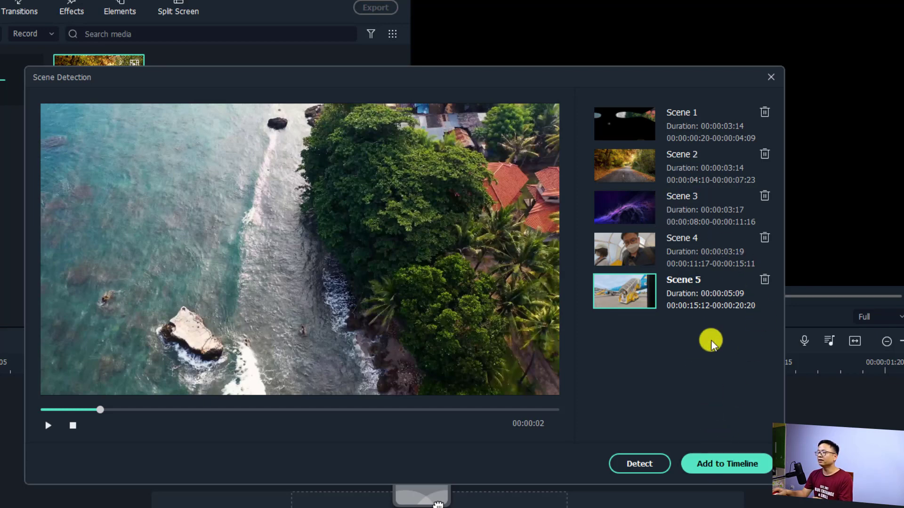
pyautogui.click(717, 465)
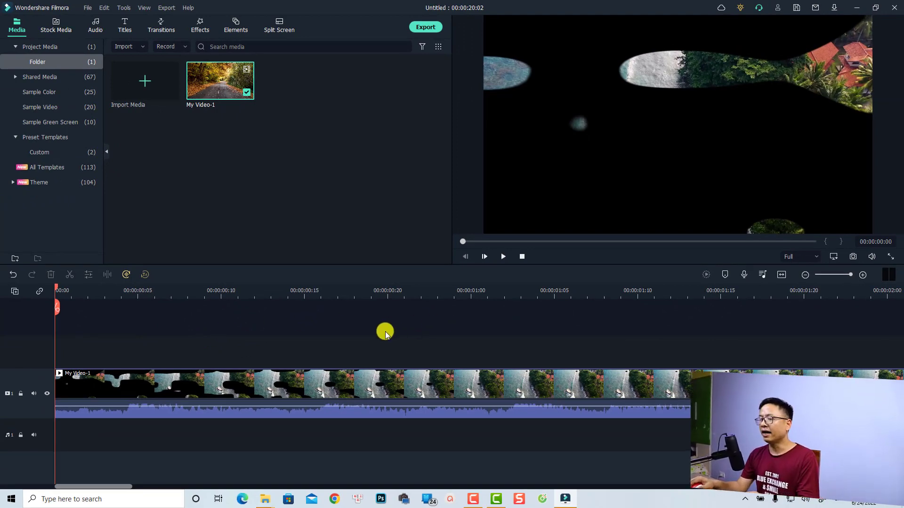
# Move the autumn road clip up to video track 2 and the purple particle clip up to video track 3, keeping their times
pyautogui.scroll(-2, 383, 330)
pyautogui.scroll(-3, 383, 329)
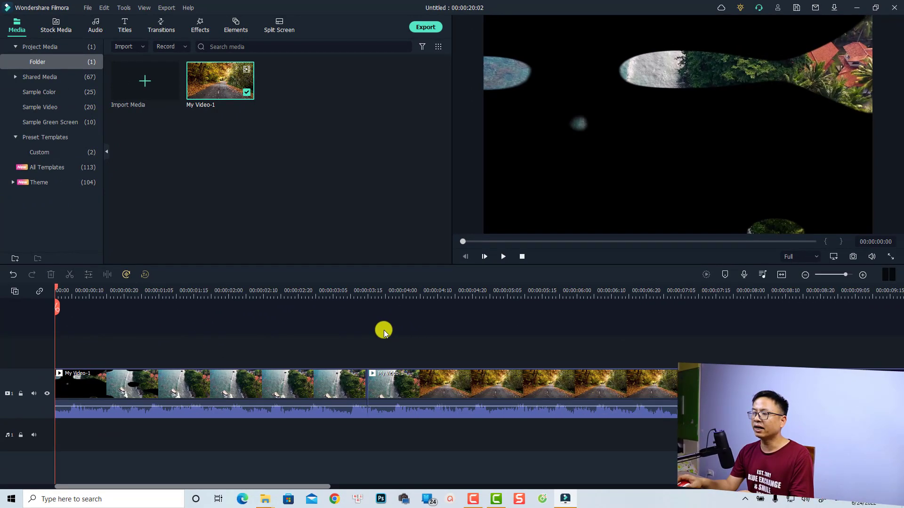
pyautogui.click(270, 291)
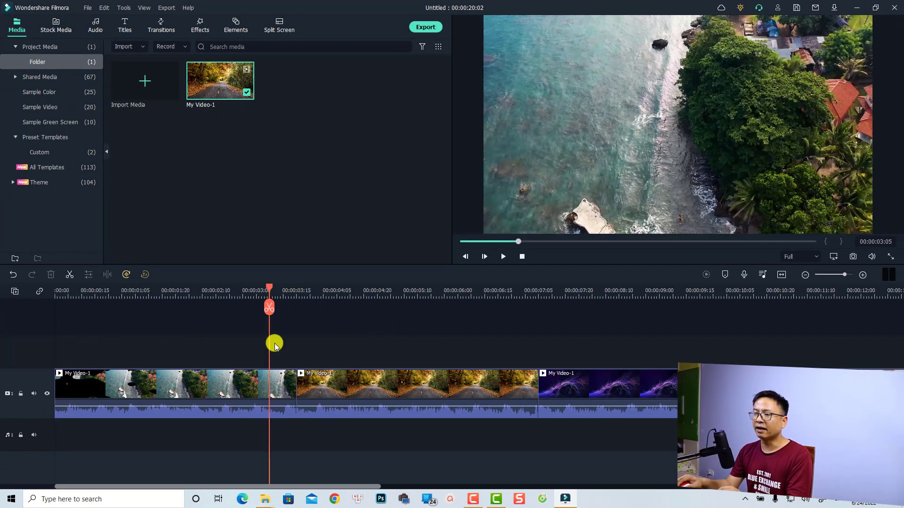
pyautogui.click(269, 379)
pyautogui.moveTo(270, 287); pyautogui.dragTo(355, 305)
pyautogui.moveTo(418, 380); pyautogui.dragTo(405, 351)
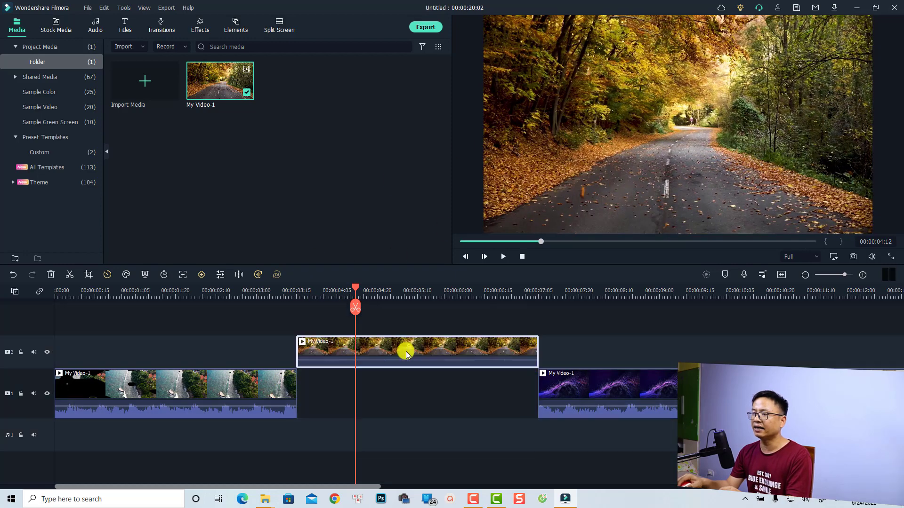
pyautogui.click(610, 391)
pyautogui.moveTo(623, 383); pyautogui.dragTo(619, 303)
# Play the timeline from near the end of the road clip through the purple particle clip to check the cuts between scenes
pyautogui.click(599, 291)
pyautogui.click(526, 303)
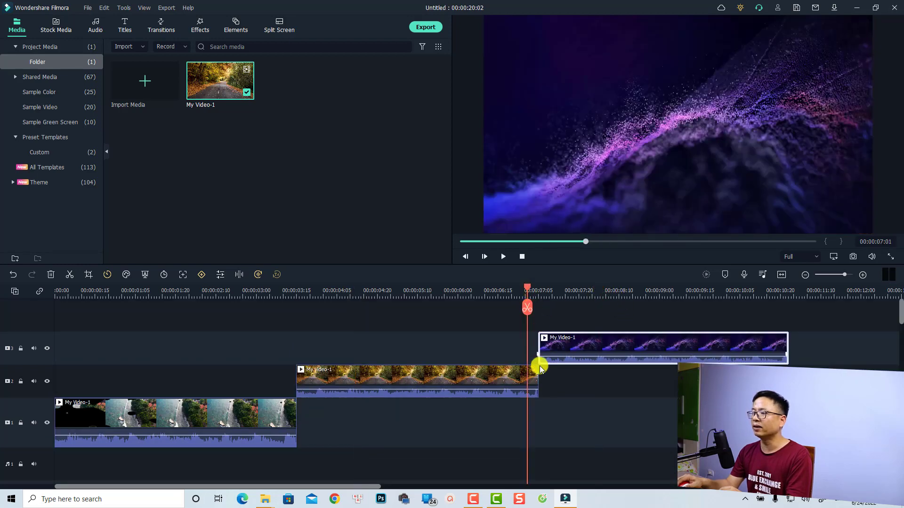
pyautogui.click(508, 295)
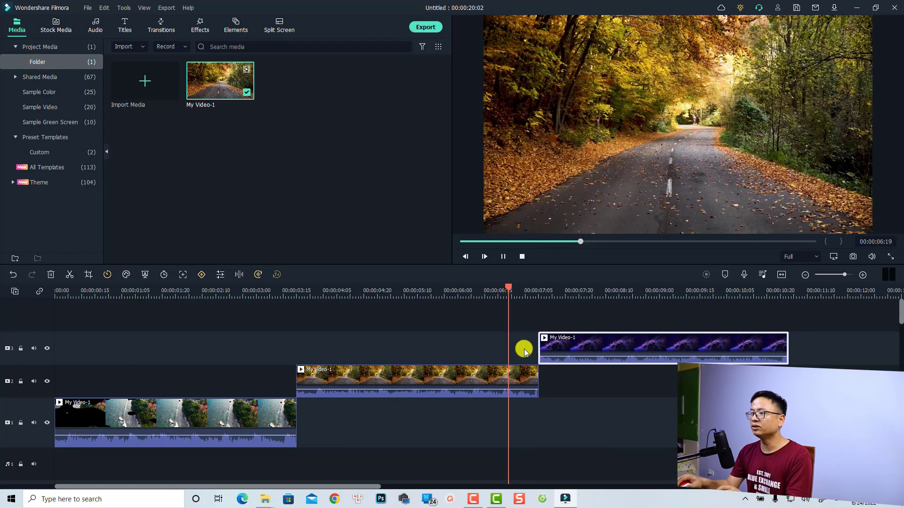
pyautogui.press('space')
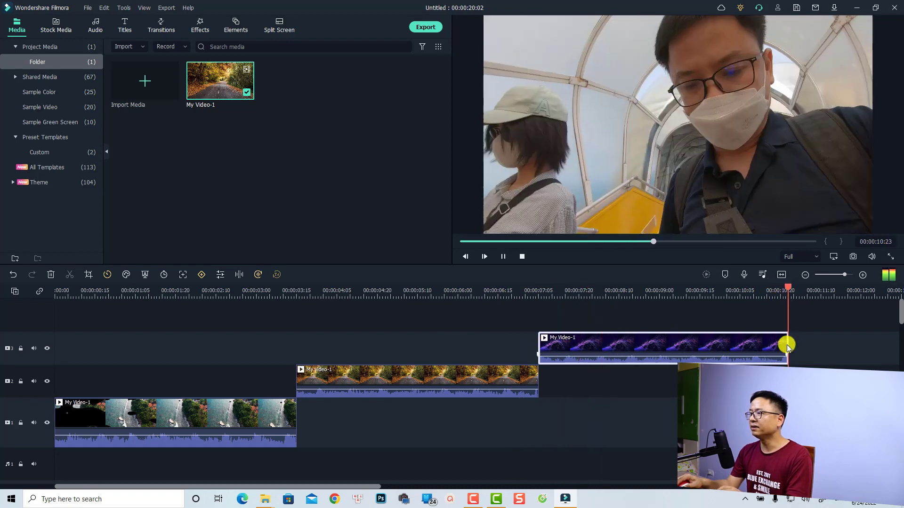
pyautogui.press('space')
# Ripple delete the purple particle clip on video track 3
pyautogui.scroll(-2, 800, 352)
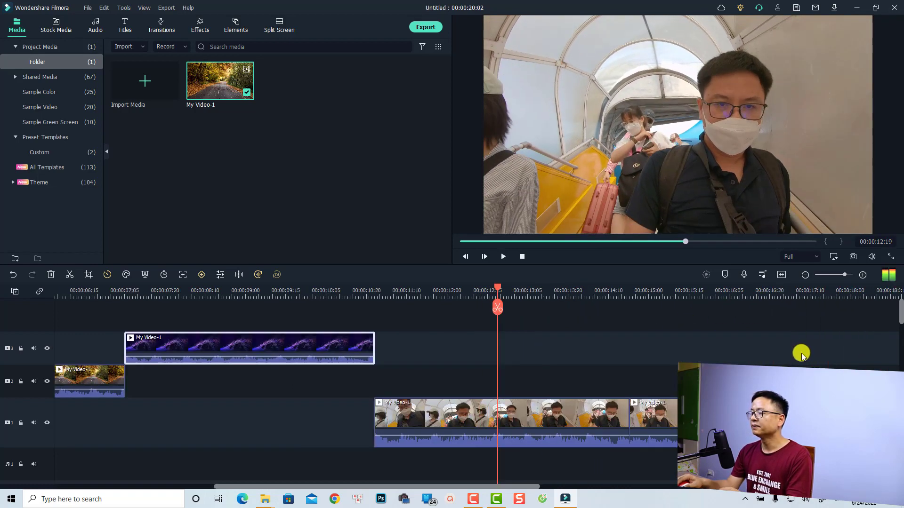
pyautogui.scroll(-2, 382, 390)
pyautogui.scroll(-1, 382, 390)
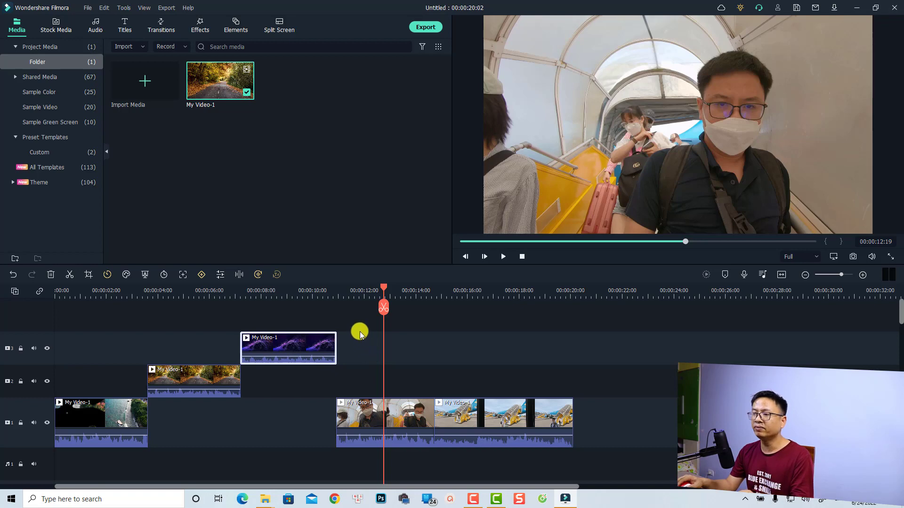
pyautogui.hotkey('shift', 'Delete')
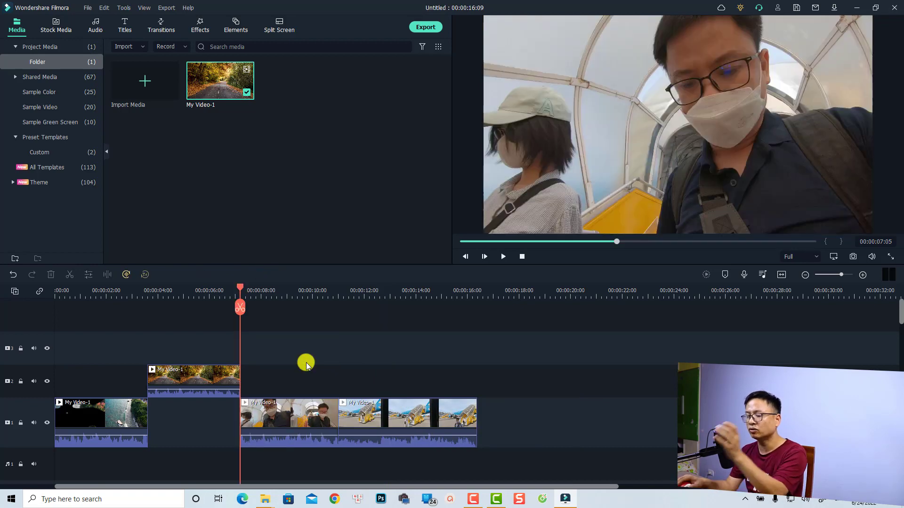
# Move the autumn road clip to the end of video track 1 and shift the clips after the coast scene back to close the gap
pyautogui.click(39, 291)
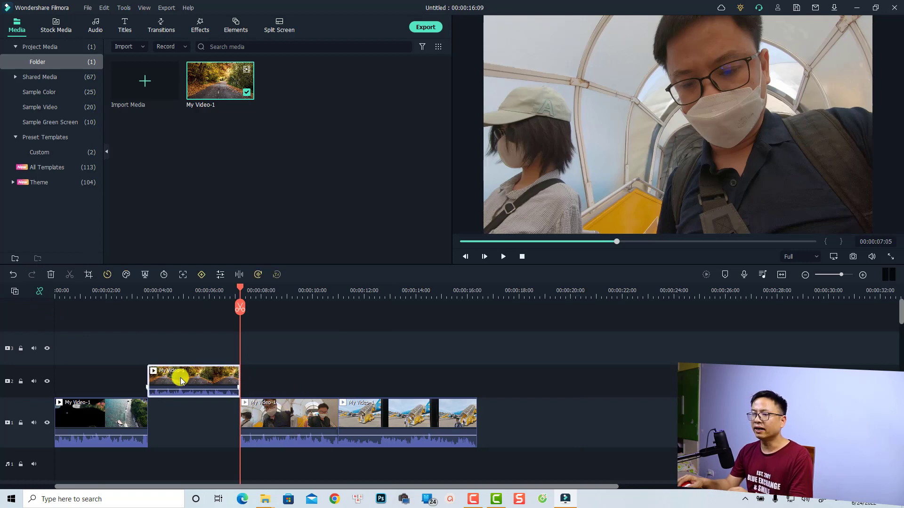
pyautogui.moveTo(178, 377); pyautogui.dragTo(524, 403)
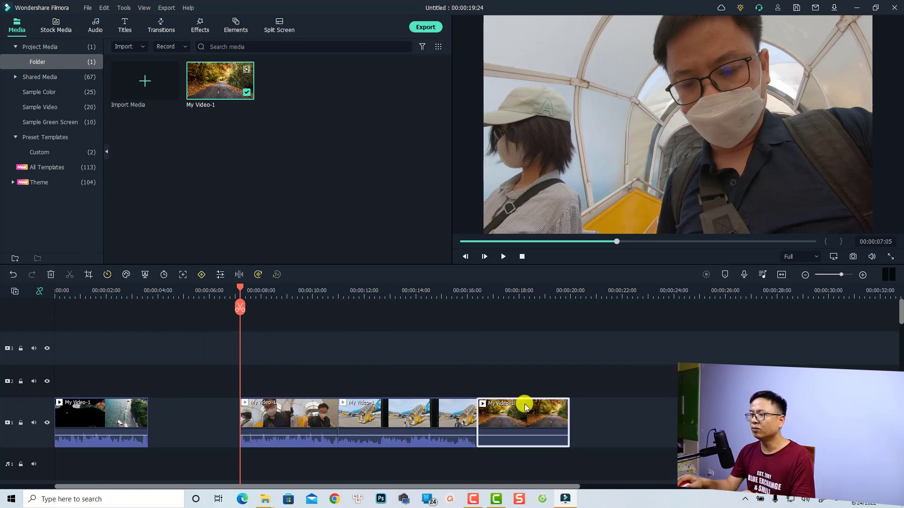
pyautogui.moveTo(314, 407); pyautogui.dragTo(221, 407)
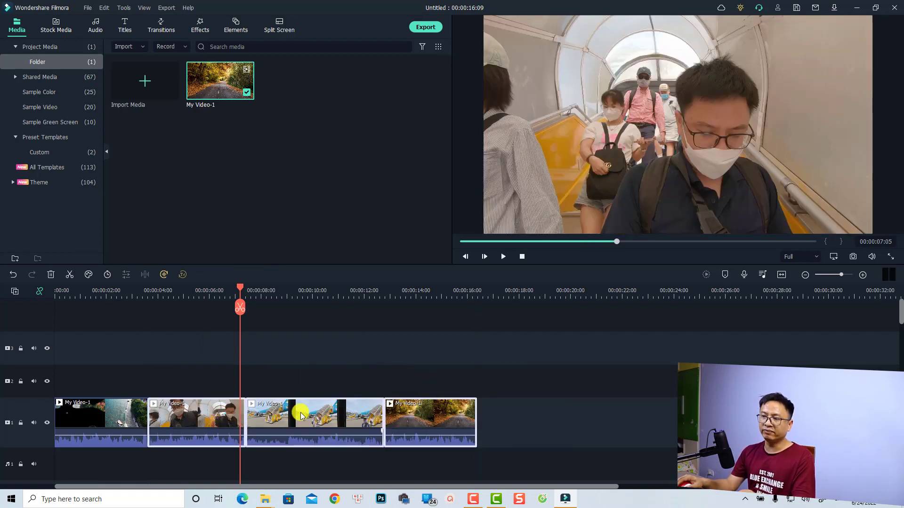
# Mute all four clips on video track 1 together and play the timeline from the start to check the sound
pyautogui.moveTo(453, 338); pyautogui.dragTo(97, 450)
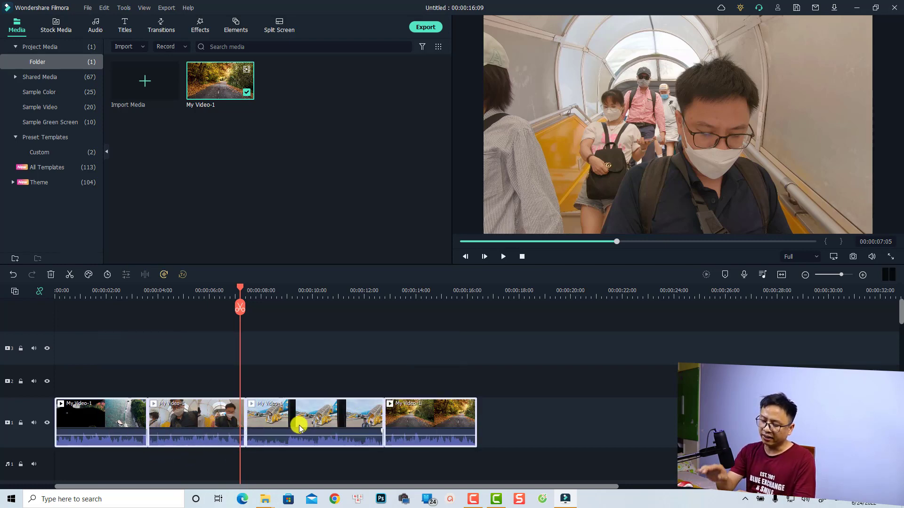
pyautogui.hotkey('ctrl', 'shift', 'm')
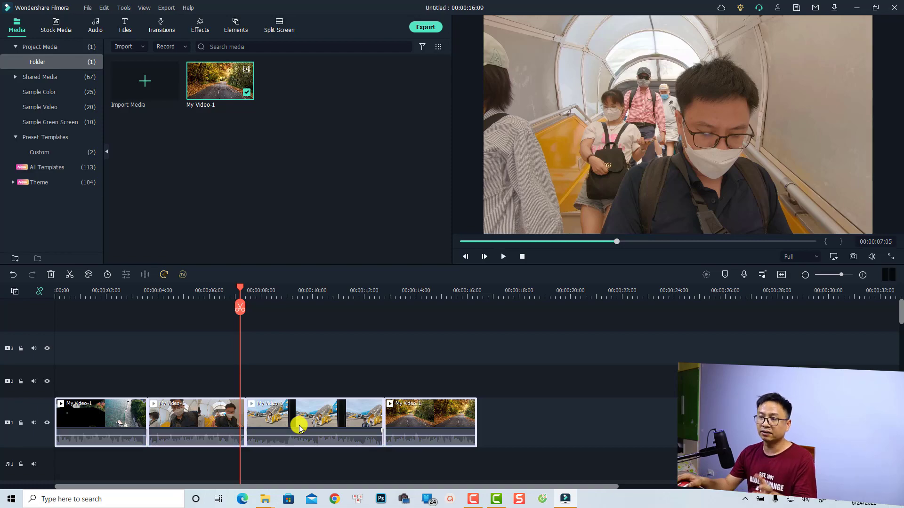
pyautogui.click(59, 294)
pyautogui.press('space')
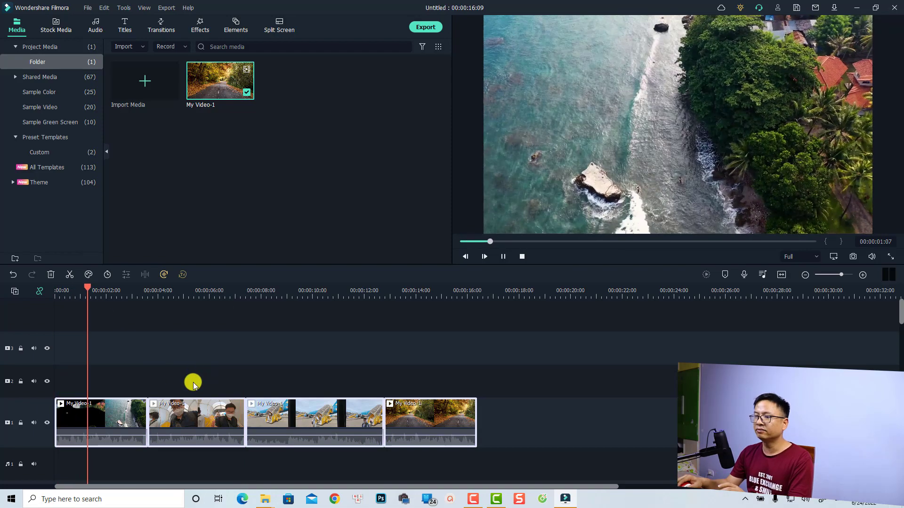
pyautogui.press('space')
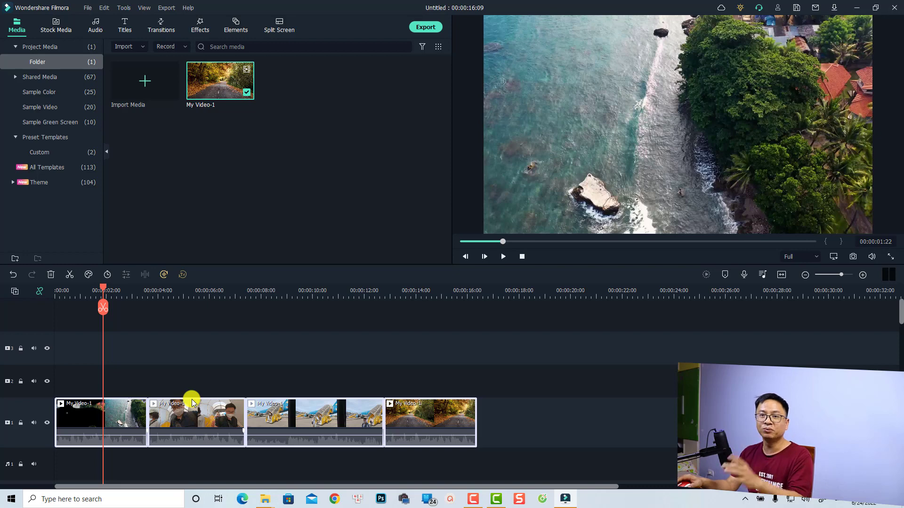
pyautogui.press('space')
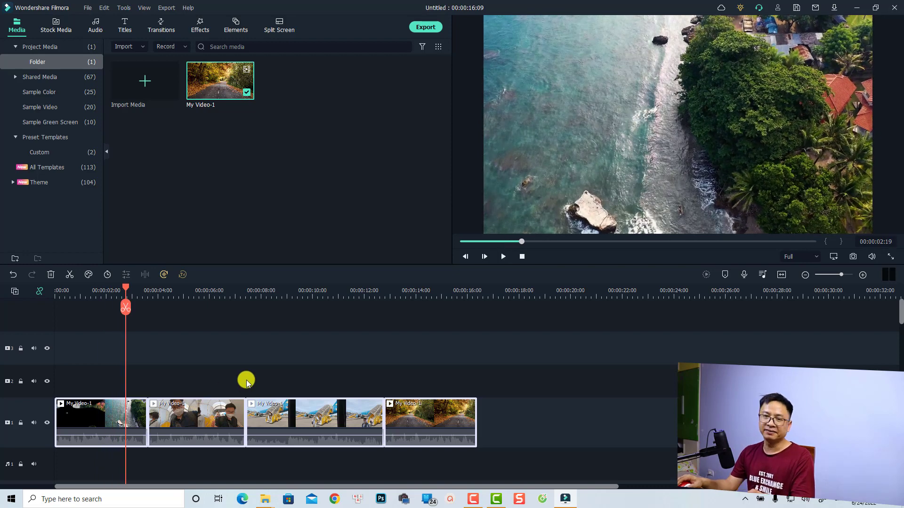